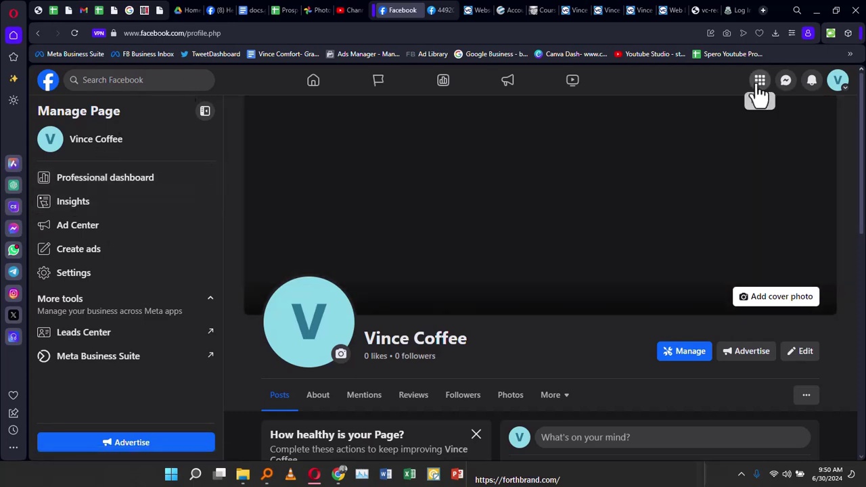
Go to the Vince Coffee page from the list of pages you manage
{"action": "left_click", "coordinate": [760, 80]}
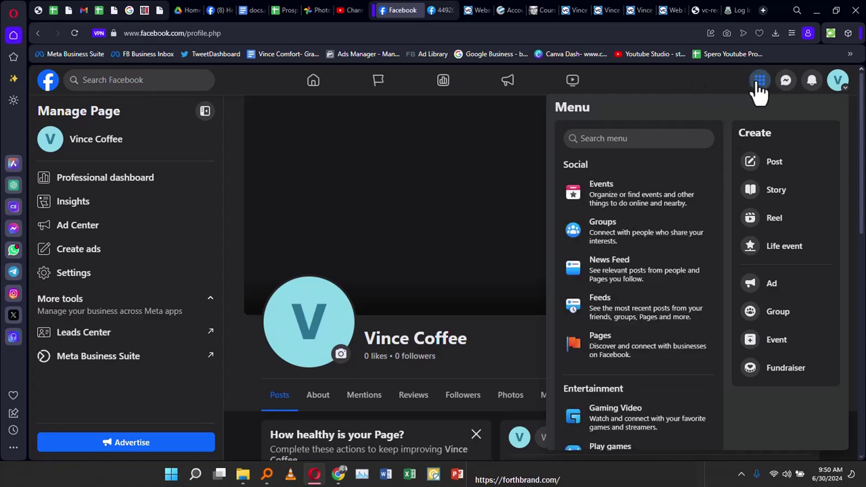
{"action": "left_click", "coordinate": [607, 357]}
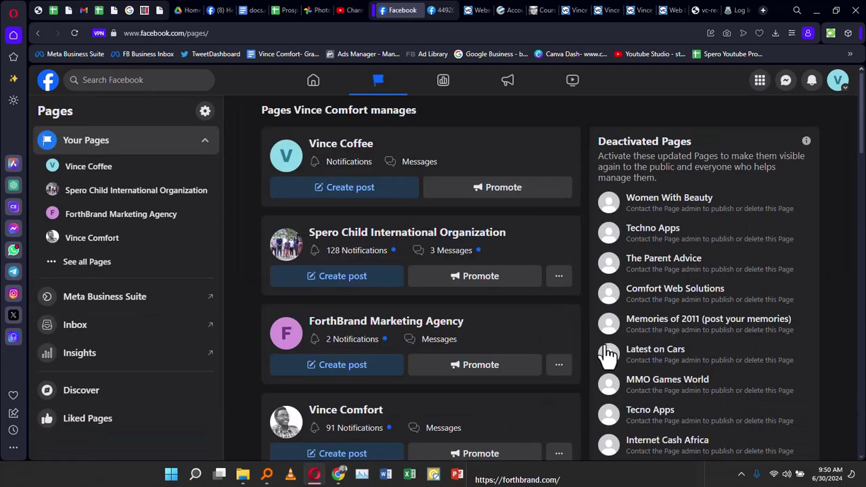
{"action": "left_click", "coordinate": [81, 177]}
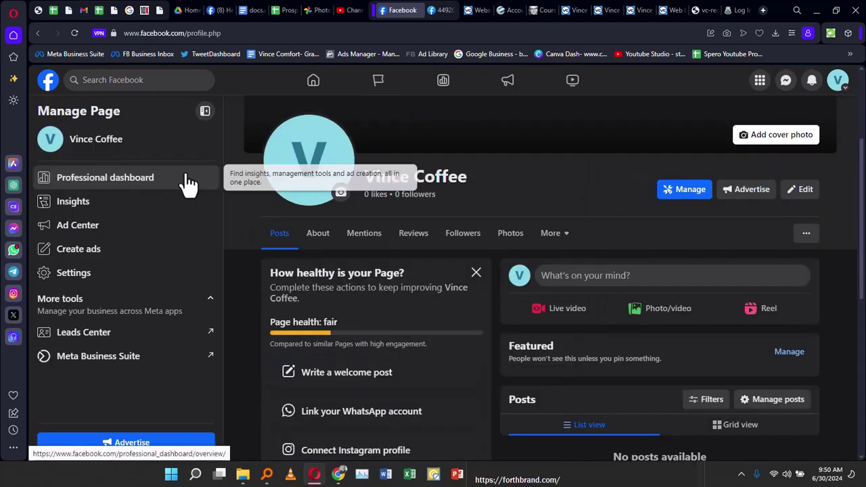
{"action": "scroll", "coordinate": [477, 269], "scroll_direction": "up", "scroll_amount": 3}
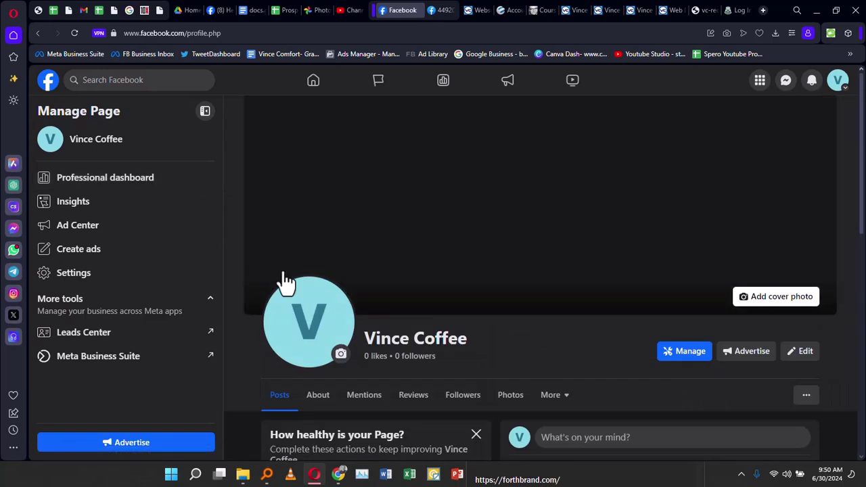
Open the page's Settings and go to Access and control for deactivation and deletion
{"action": "left_click", "coordinate": [61, 287]}
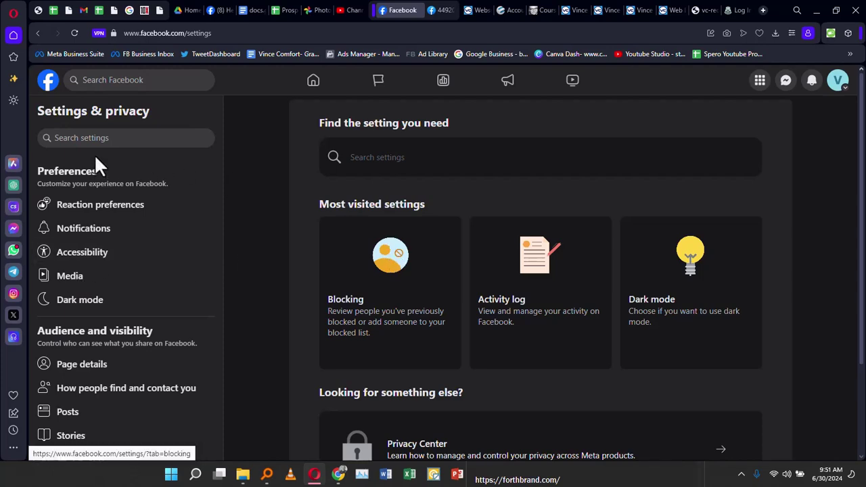
{"action": "scroll", "coordinate": [139, 264], "scroll_direction": "down", "scroll_amount": 2}
{"action": "scroll", "coordinate": [140, 263], "scroll_direction": "down", "scroll_amount": 3}
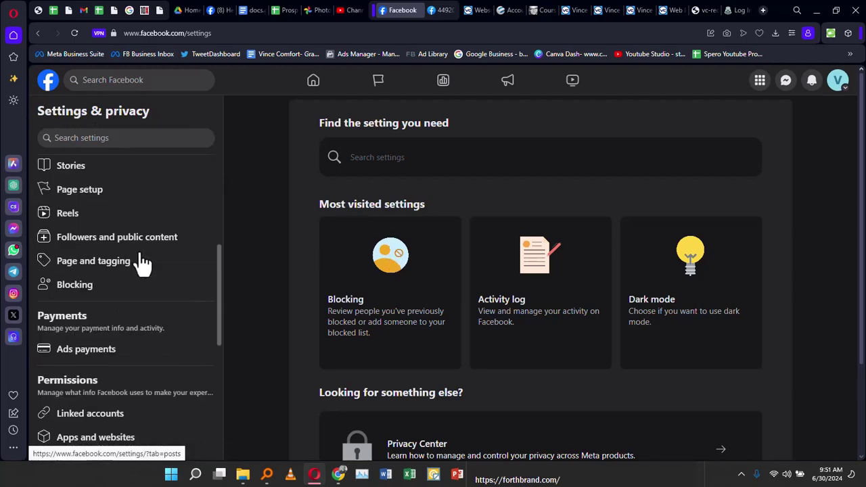
{"action": "scroll", "coordinate": [140, 259], "scroll_direction": "down", "scroll_amount": 2}
{"action": "scroll", "coordinate": [139, 260], "scroll_direction": "down", "scroll_amount": 3}
{"action": "scroll", "coordinate": [134, 285], "scroll_direction": "down", "scroll_amount": 2}
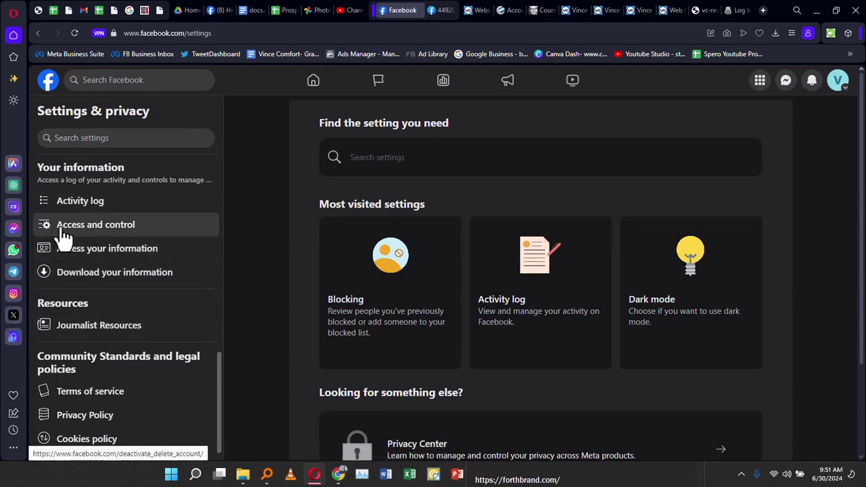
{"action": "left_click", "coordinate": [96, 230]}
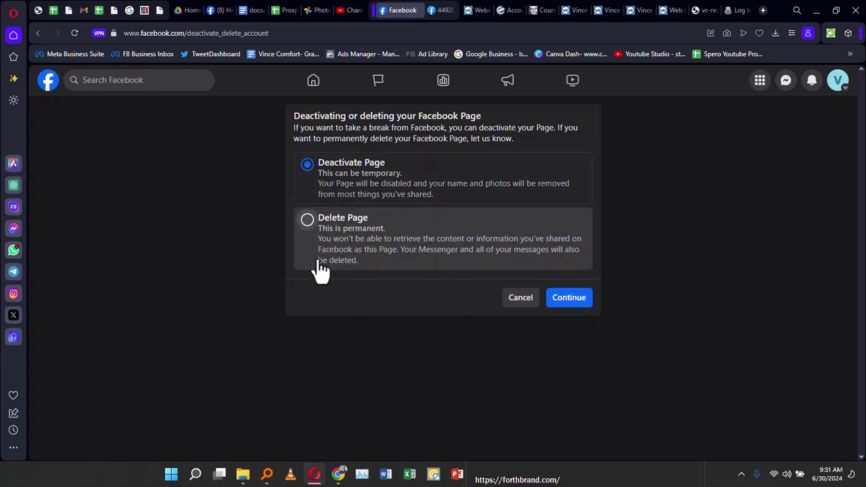
Choose Delete Page, try the information transfer, then return to the Permanently delete Page screen
{"action": "left_click", "coordinate": [307, 226]}
{"action": "left_click", "coordinate": [564, 303]}
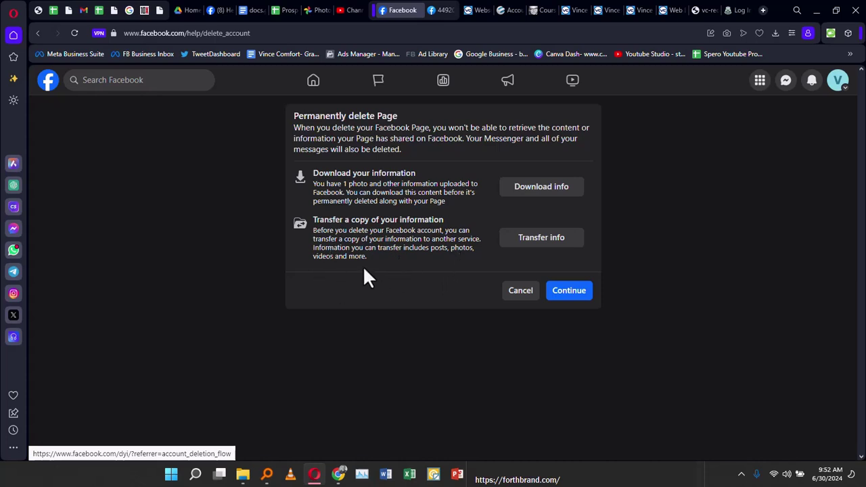
{"action": "left_click", "coordinate": [533, 244]}
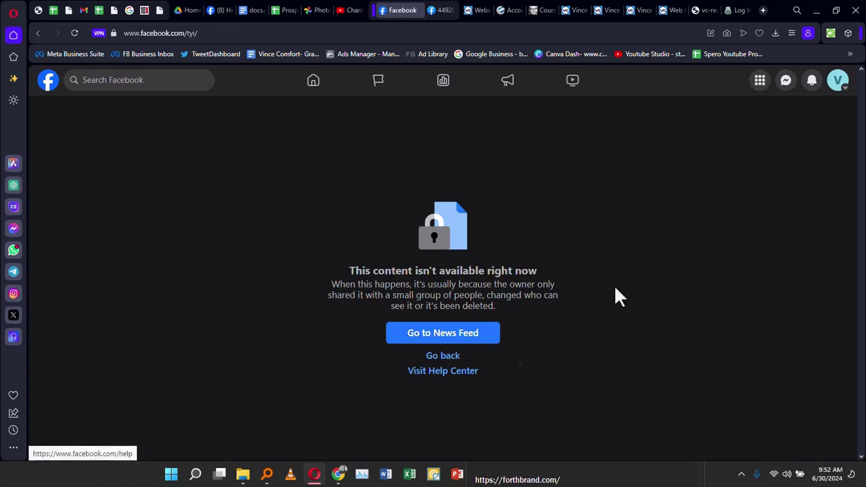
{"action": "left_click", "coordinate": [38, 35]}
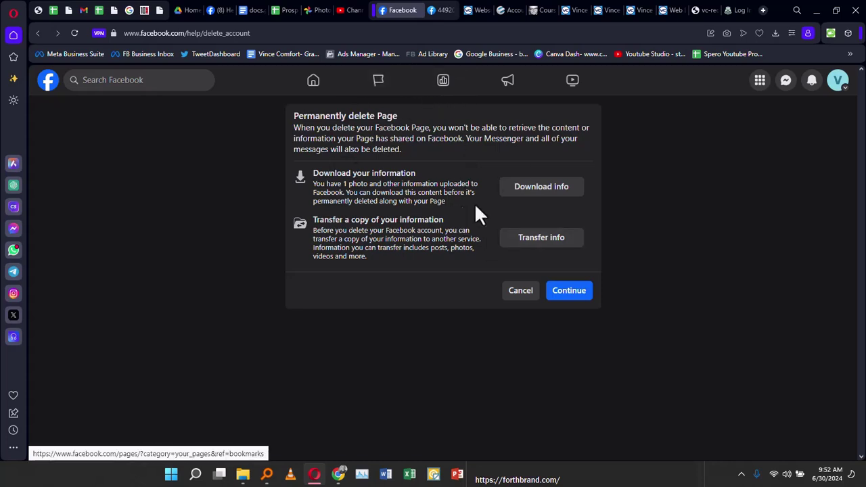
Continue permanent deletion and submit the saved password, which is rejected, then refocus the field
{"action": "left_click", "coordinate": [564, 298]}
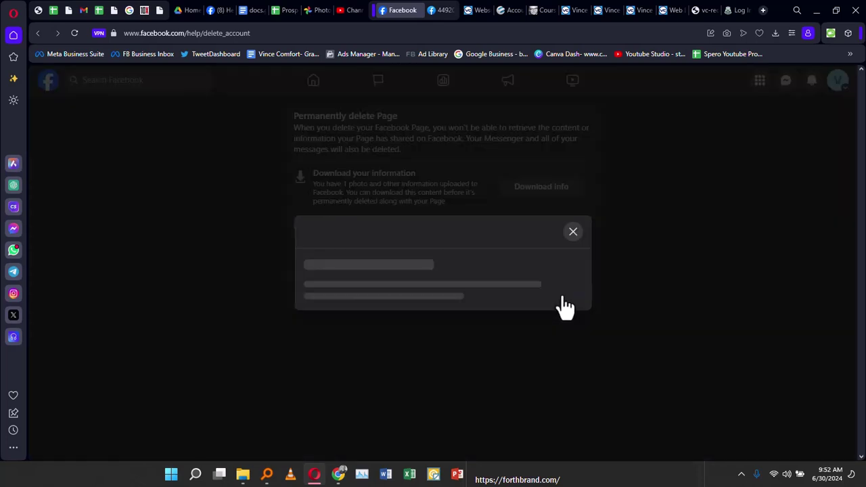
{"action": "left_click", "coordinate": [442, 291]}
{"action": "key", "text": "ctrl+v"}
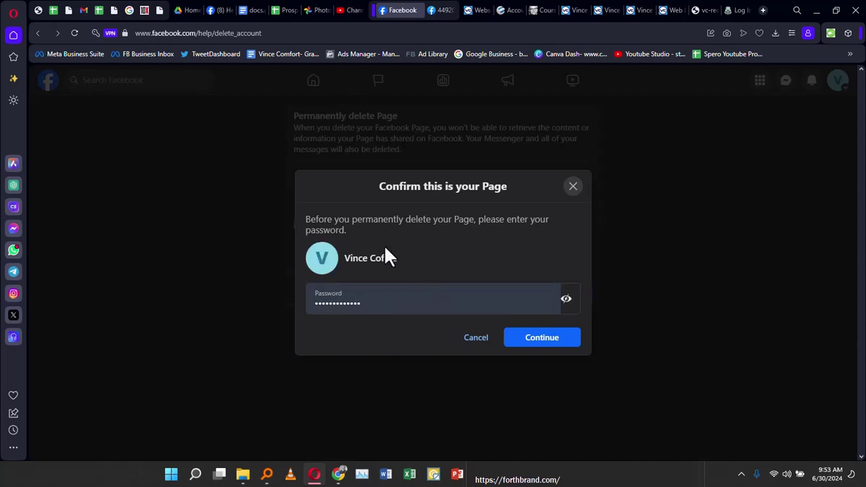
{"action": "left_click", "coordinate": [541, 342]}
{"action": "left_click", "coordinate": [480, 297]}
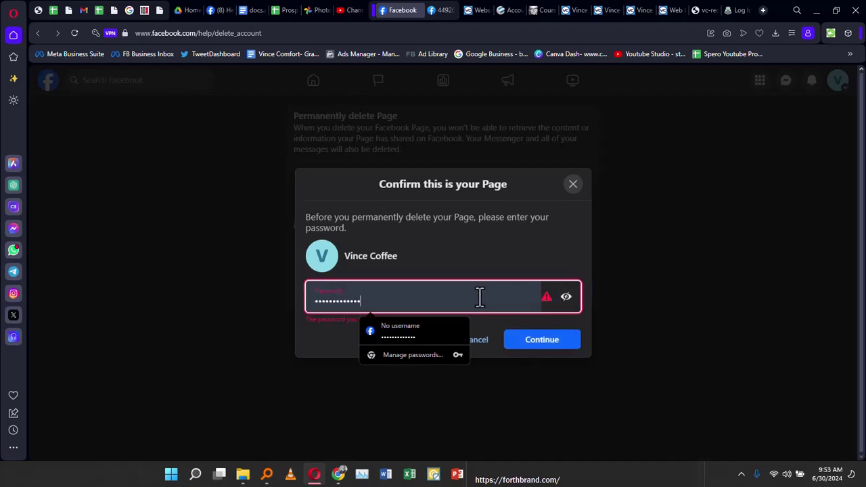